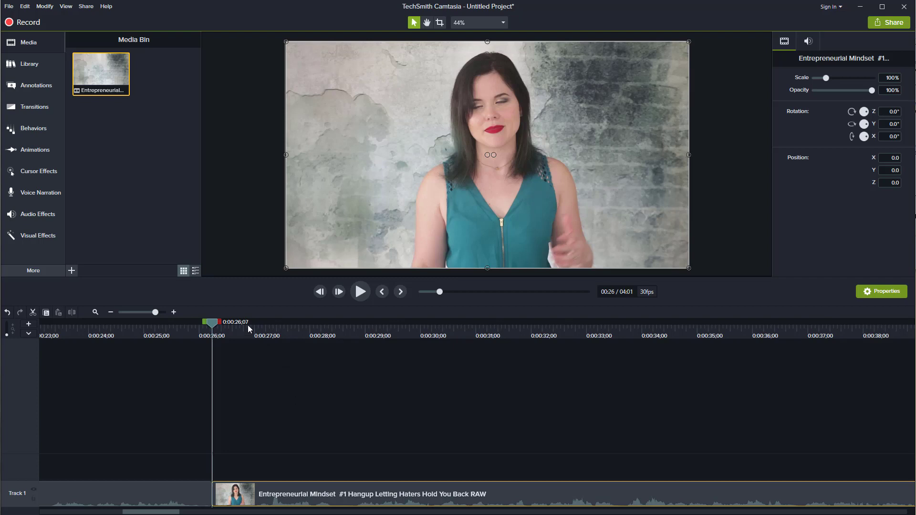
- Preview the talking-head clip, play it briefly, and return to its start
{"action": "left_click_drag", "start_coordinate": [213, 329], "coordinate": [212, 332]}
{"action": "left_click", "coordinate": [361, 290]}
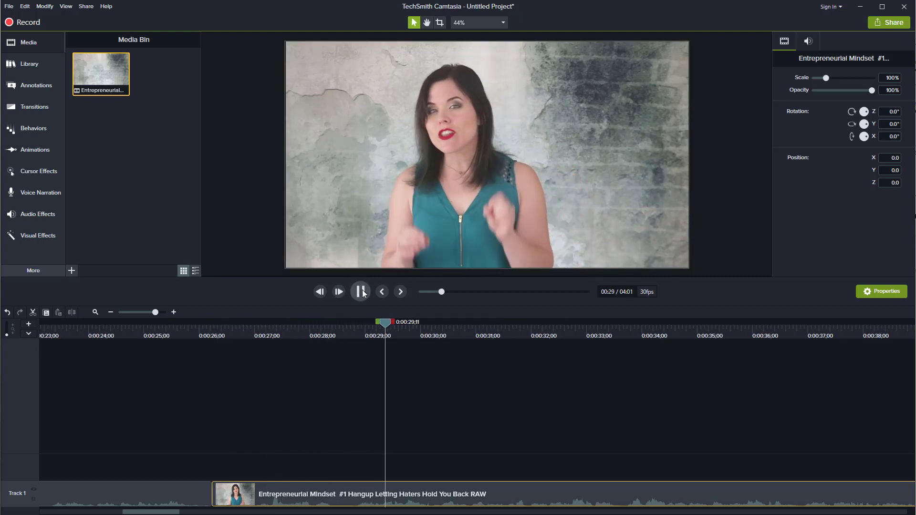
{"action": "left_click", "coordinate": [362, 292]}
{"action": "left_click", "coordinate": [381, 293]}
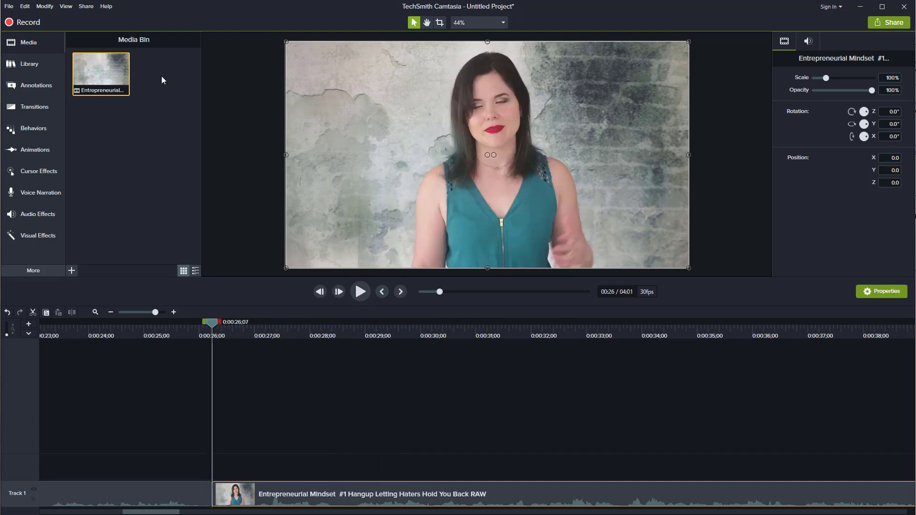
- Switch the Library to Camtasia 2018 and expand its Lower Thirds folder
{"action": "left_click", "coordinate": [30, 68]}
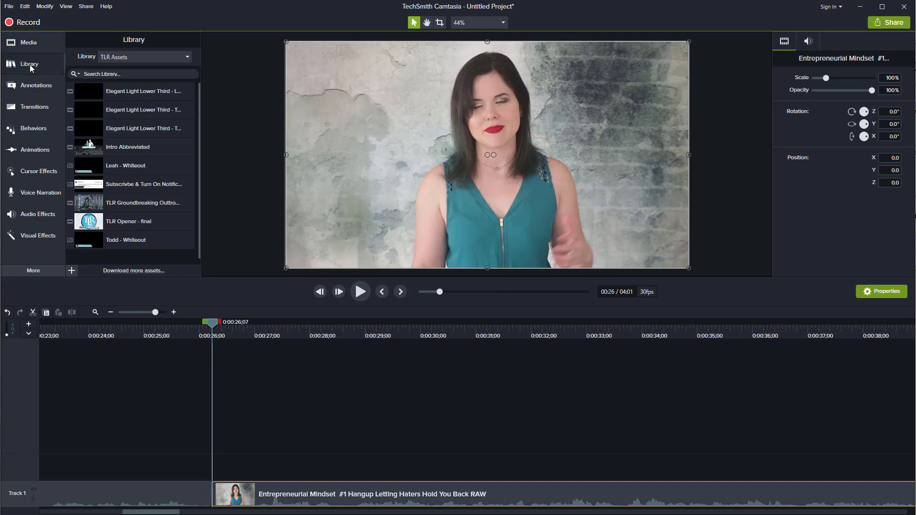
{"action": "left_click", "coordinate": [170, 57]}
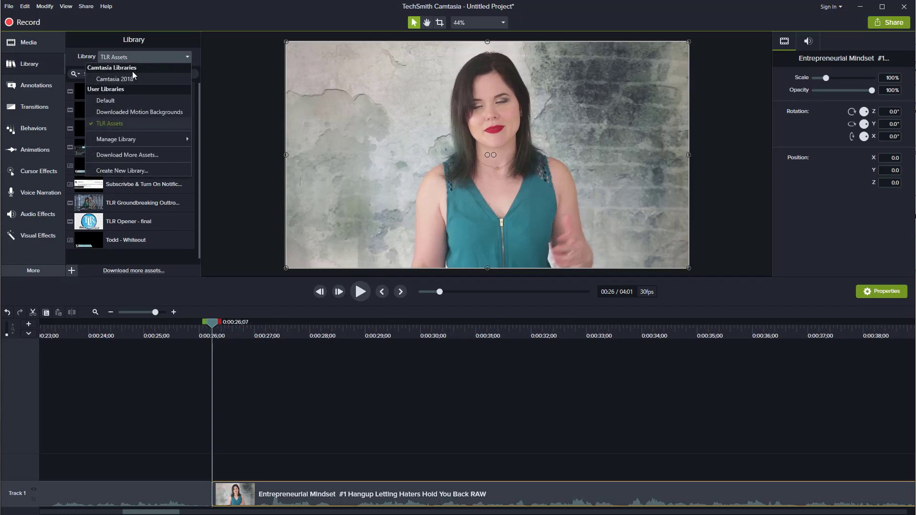
{"action": "left_click", "coordinate": [114, 80]}
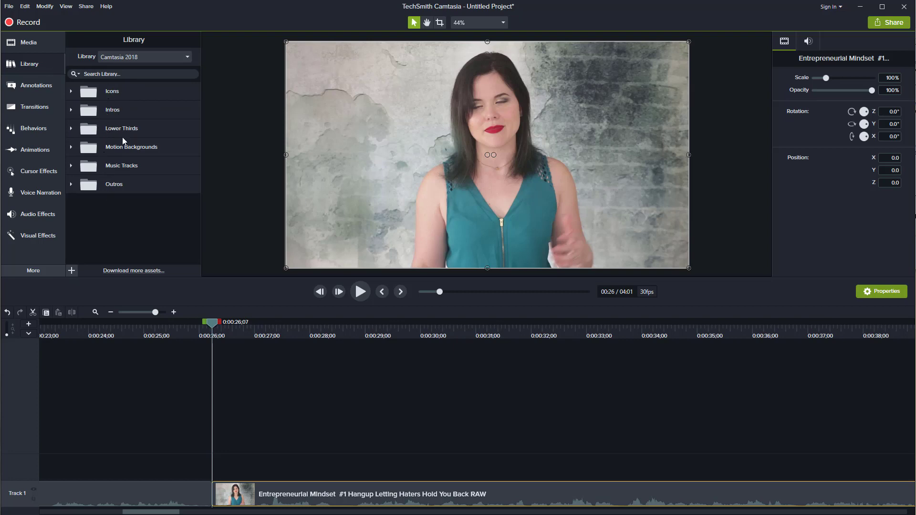
{"action": "left_click", "coordinate": [71, 128]}
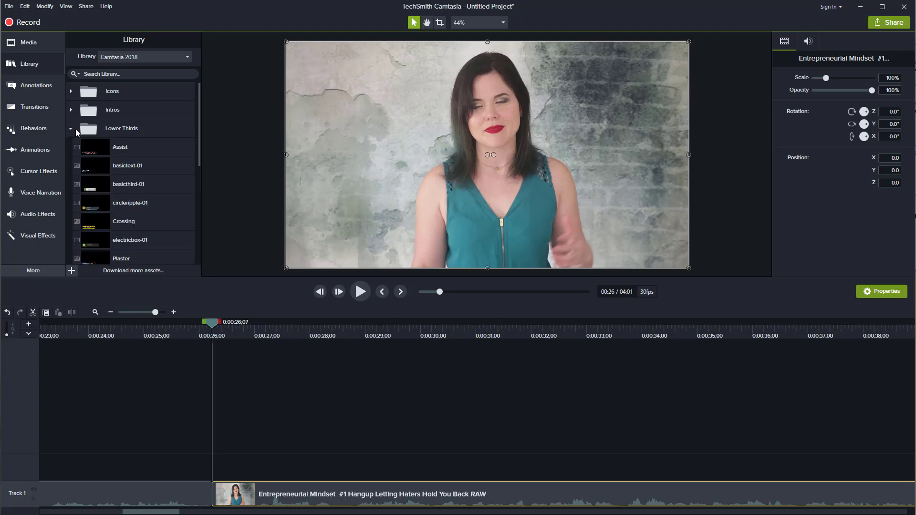
{"action": "double_click", "coordinate": [100, 151]}
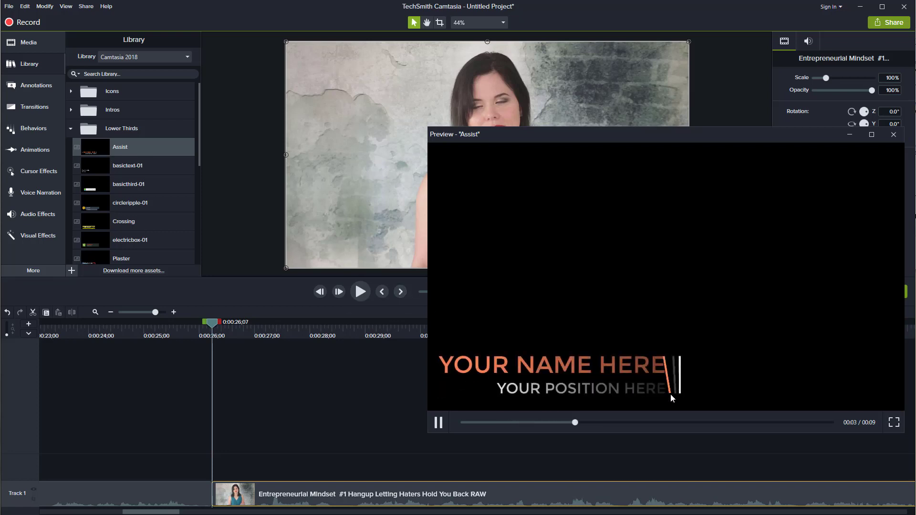
{"action": "key", "text": "Down"}
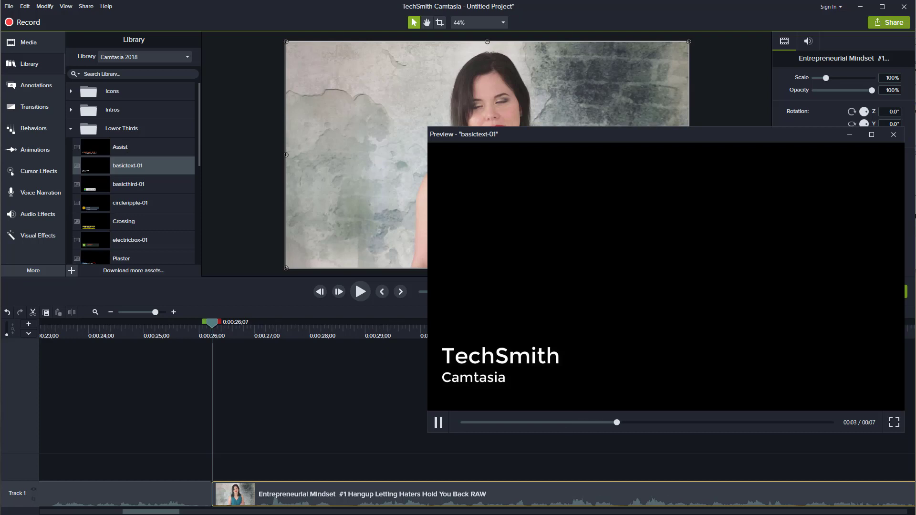
{"action": "left_click", "coordinate": [893, 134]}
{"action": "left_click", "coordinate": [108, 186]}
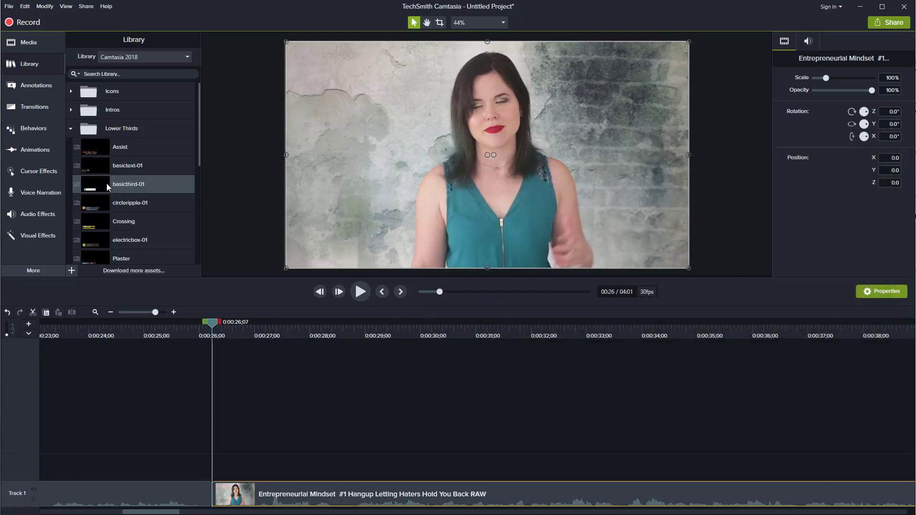
{"action": "double_click", "coordinate": [108, 187]}
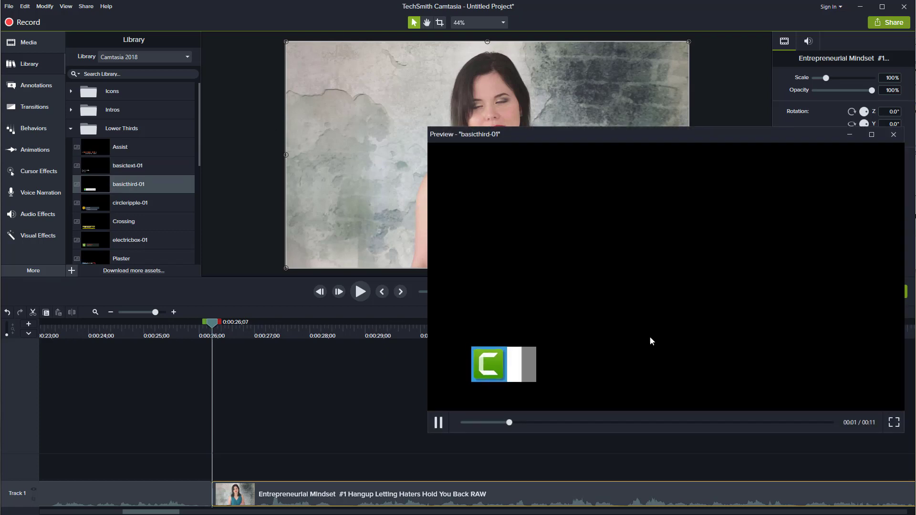
{"action": "left_click", "coordinate": [894, 134]}
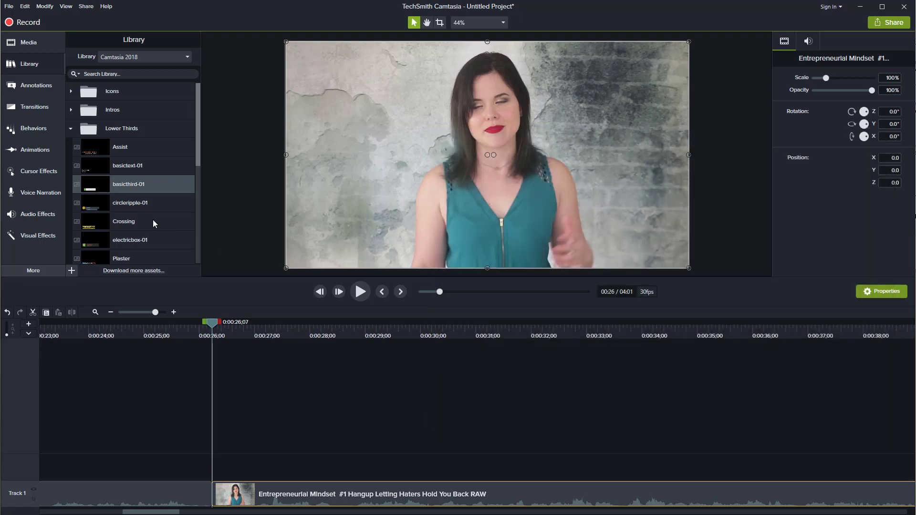
{"action": "left_click", "coordinate": [95, 146]}
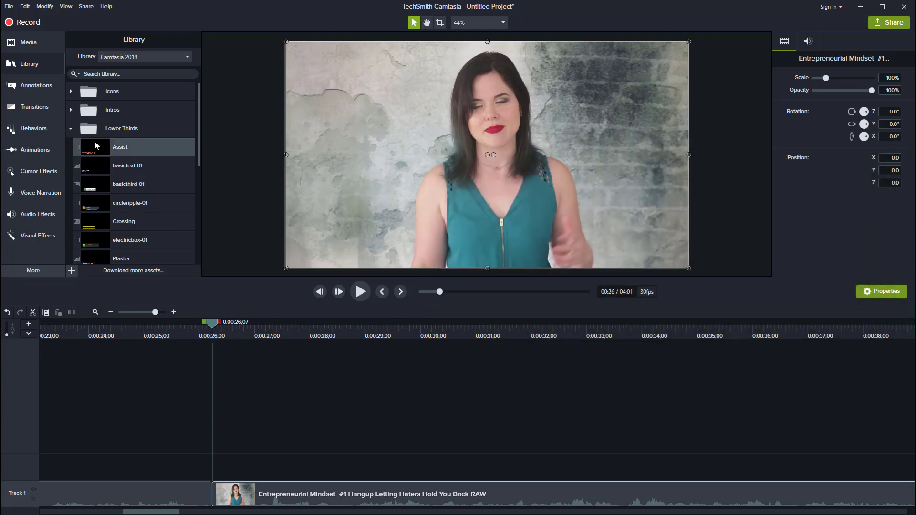
- Place Assist on Track 2, titled 'LeahRae Getts' with subtitle 'wwwTo.com'
{"action": "left_click_drag", "start_coordinate": [96, 145], "coordinate": [230, 474]}
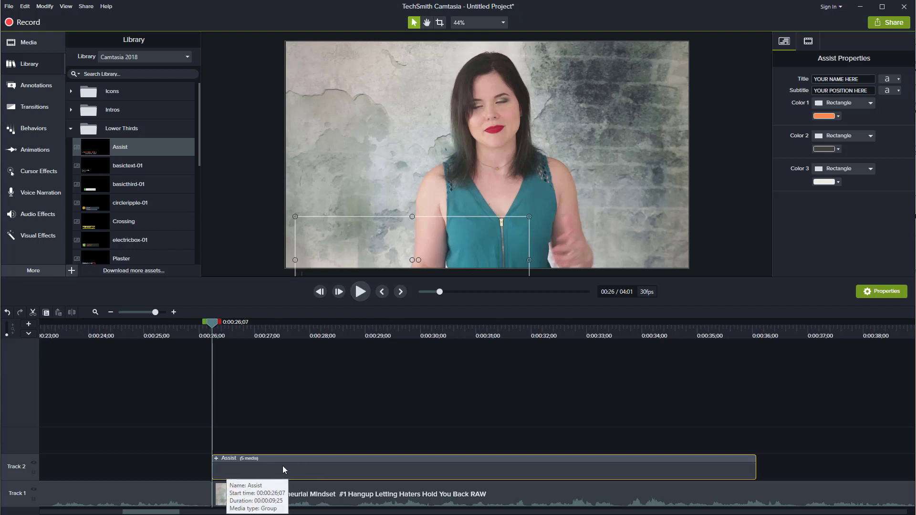
{"action": "left_click", "coordinate": [844, 79]}
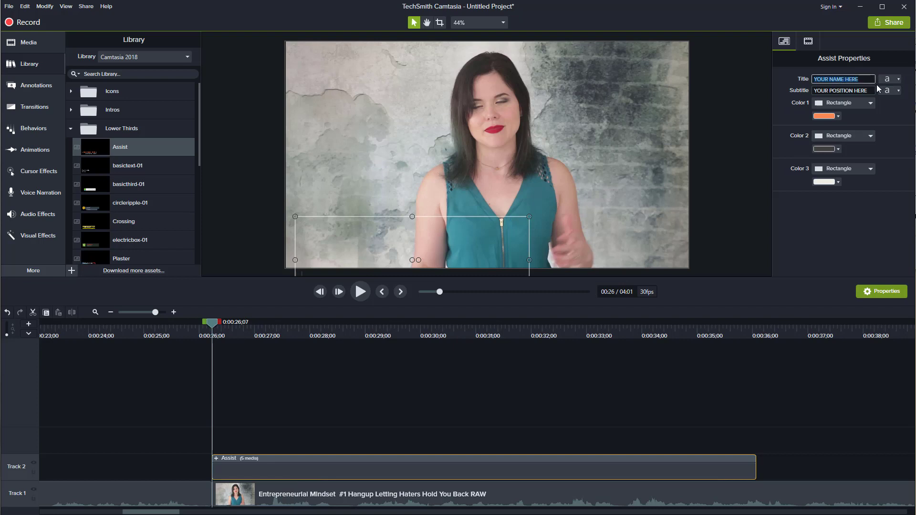
{"action": "type", "text": "LeahRa"}
{"action": "type", "text": "e G"}
{"action": "type", "text": "etts"}
{"action": "triple_click", "coordinate": [828, 91]}
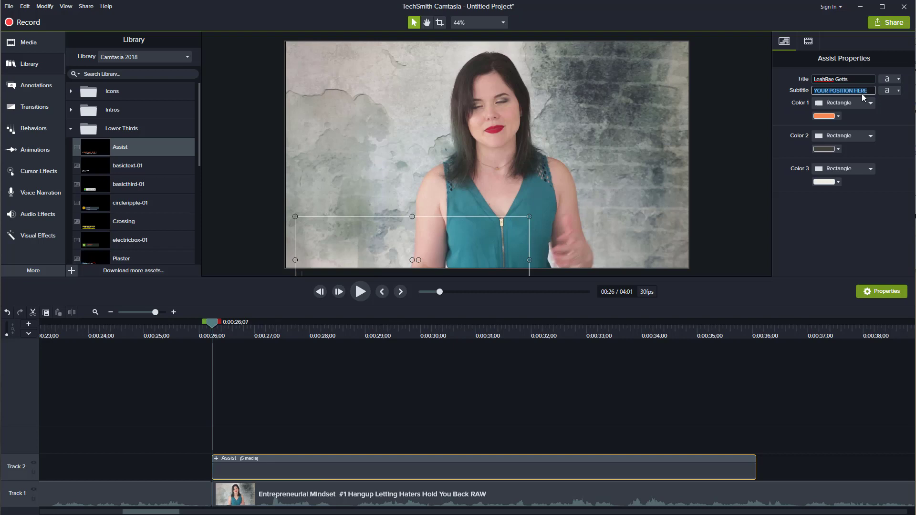
{"action": "type", "text": "w"}
{"action": "type", "text": "ww"}
{"action": "type", "text": "ToddAndLeahRae"}
{"action": "type", "text": ".com"}
{"action": "key", "text": "Return"}
{"action": "left_click", "coordinate": [886, 79]}
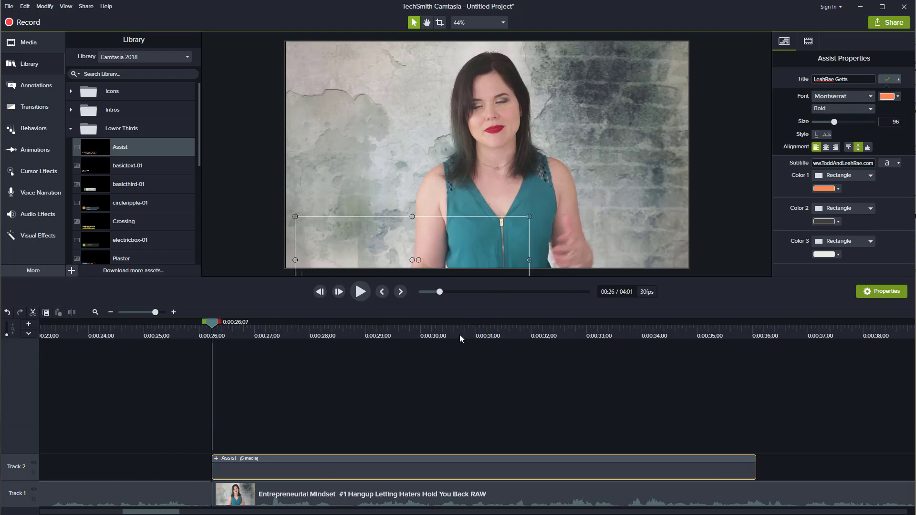
- Color the 'LeahRae Getts' title pure white and switch its font to Arial Black
{"action": "left_click", "coordinate": [474, 335]}
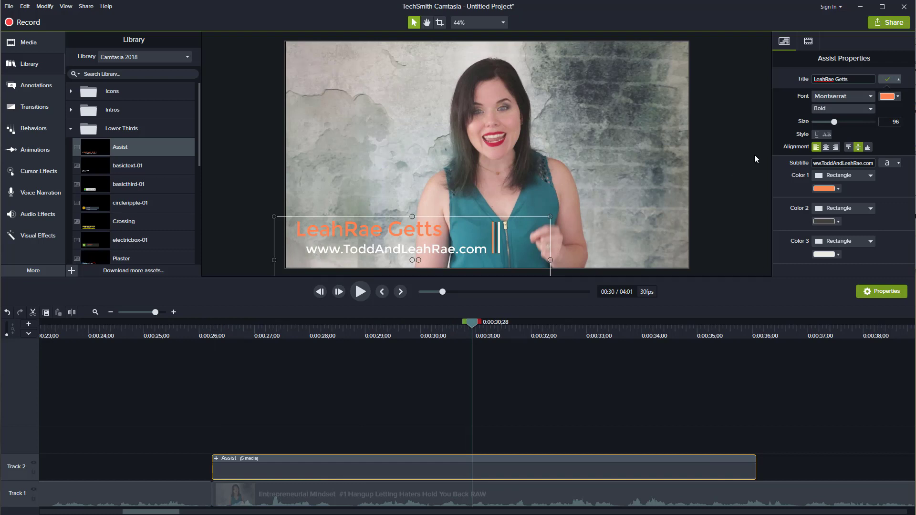
{"action": "left_click", "coordinate": [897, 97]}
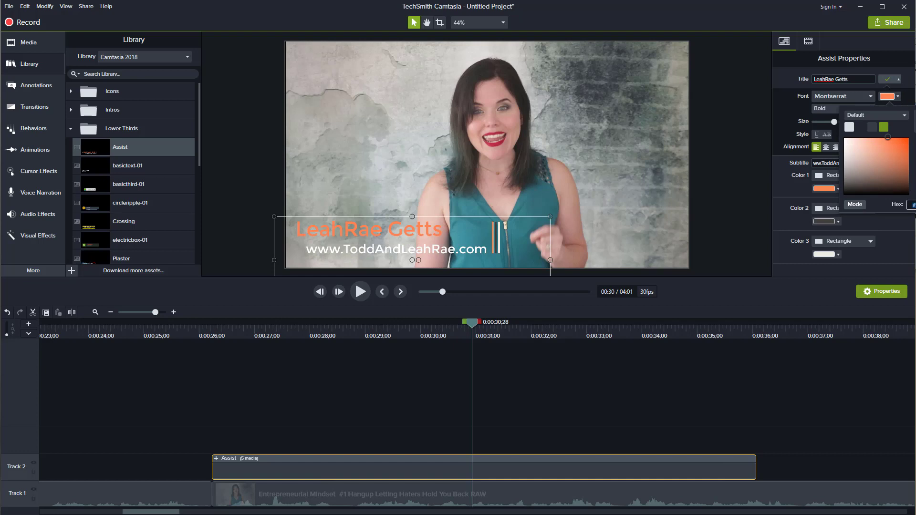
{"action": "left_click_drag", "start_coordinate": [912, 143], "coordinate": [912, 173]}
{"action": "left_click", "coordinate": [844, 139]}
{"action": "left_click", "coordinate": [910, 204]}
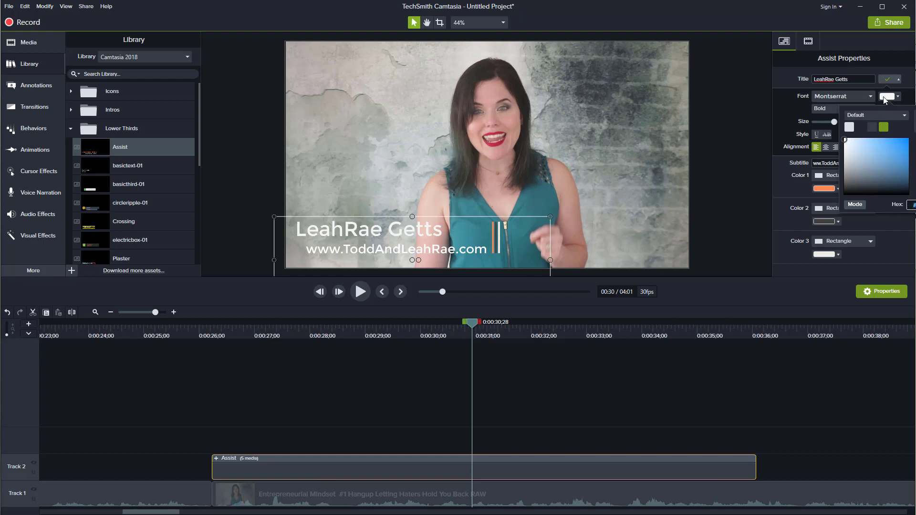
{"action": "left_click", "coordinate": [912, 99]}
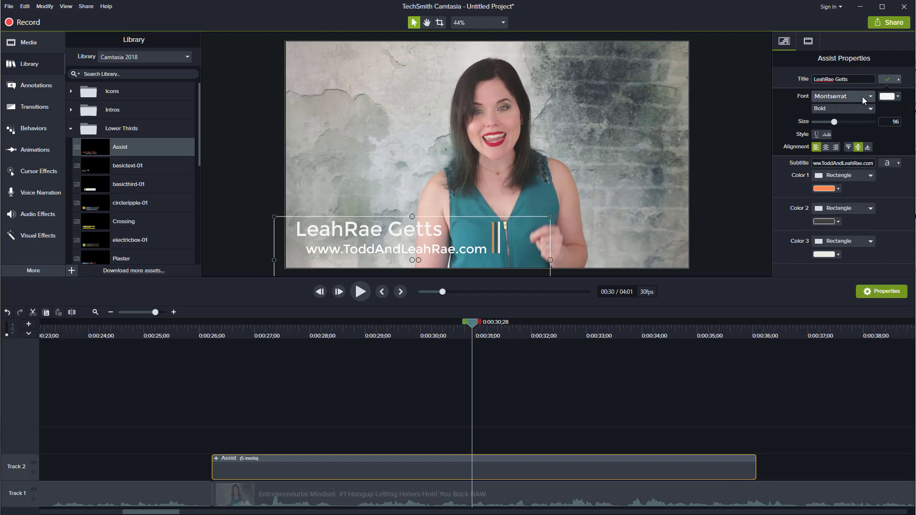
{"action": "left_click", "coordinate": [862, 97]}
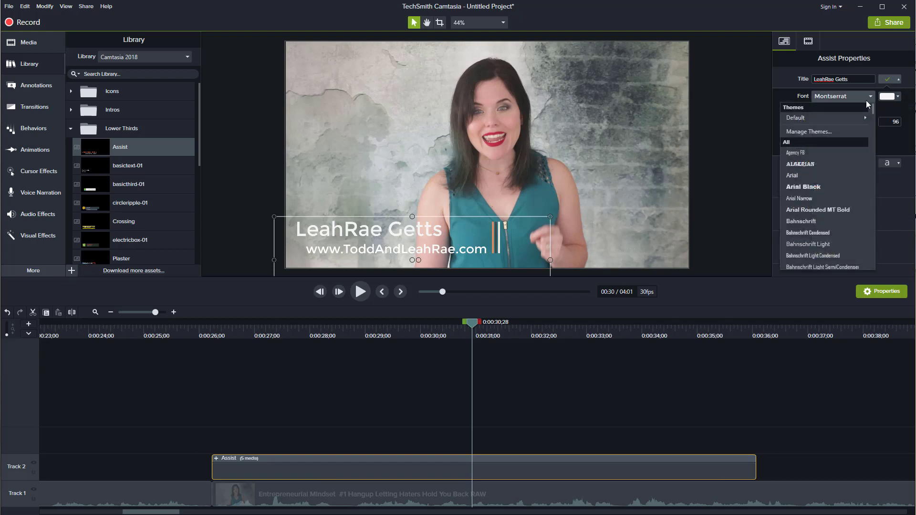
{"action": "left_click", "coordinate": [822, 191]}
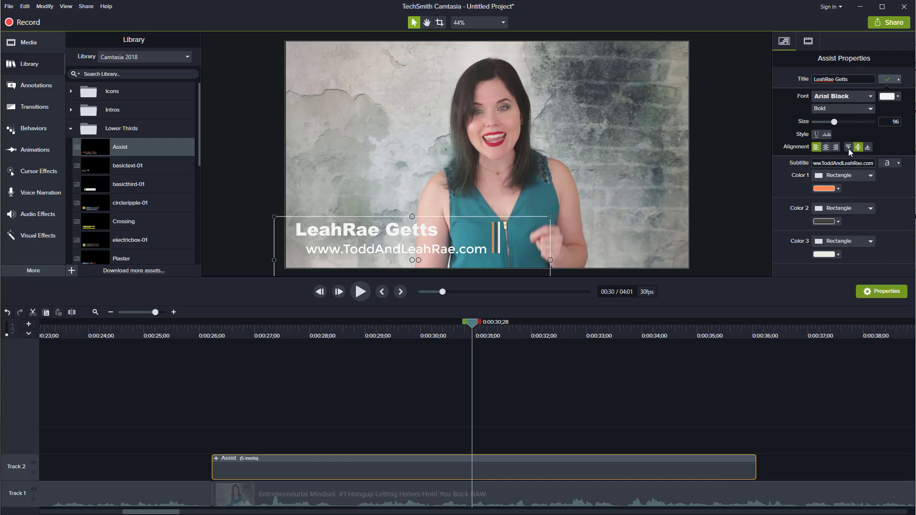
- Turn the 'wwwTo.com' subtitle text red
{"action": "left_click", "coordinate": [893, 166]}
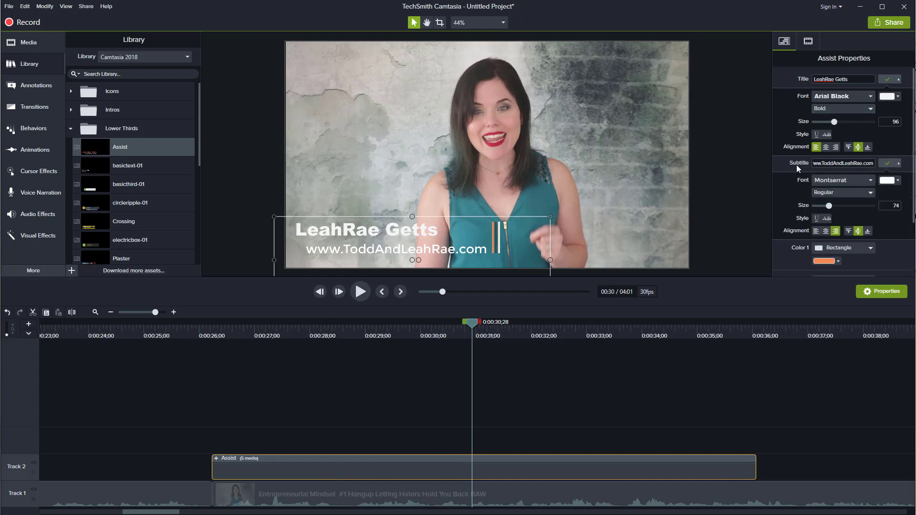
{"action": "left_click", "coordinate": [898, 181]}
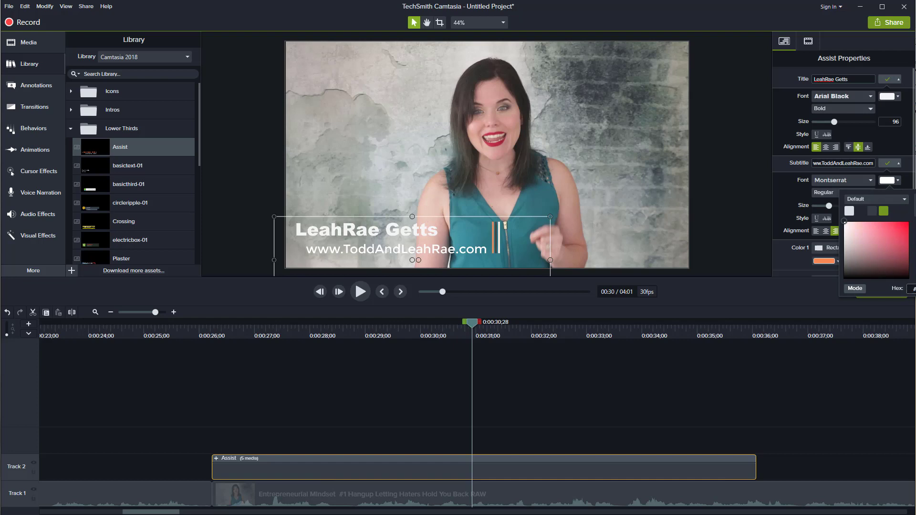
{"action": "left_click", "coordinate": [907, 224]}
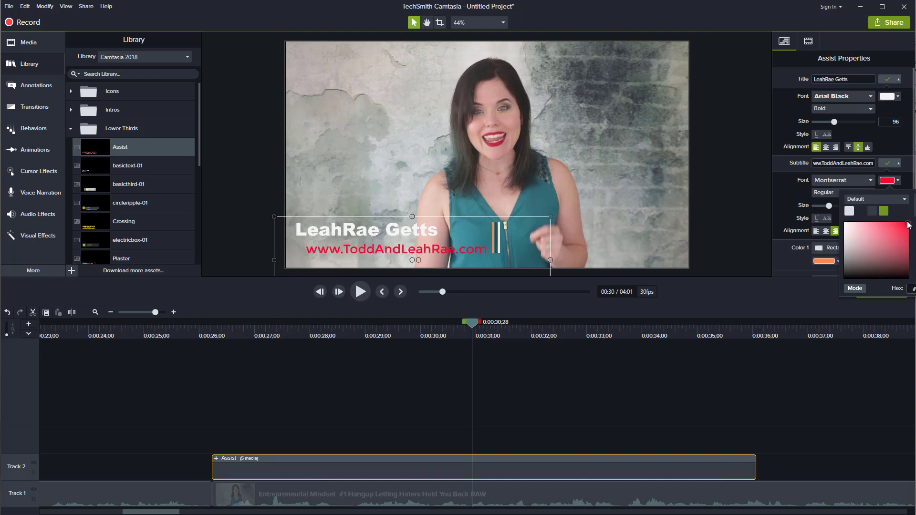
{"action": "left_click", "coordinate": [775, 133]}
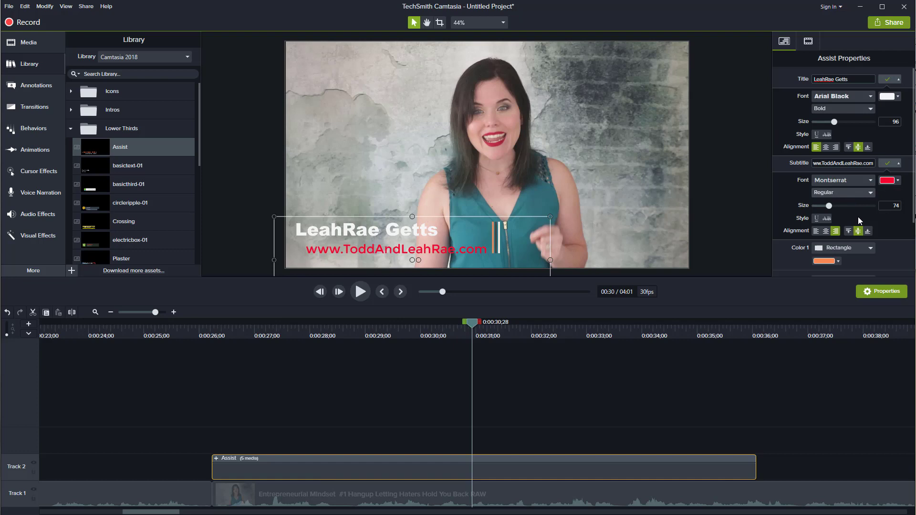
{"action": "left_click", "coordinate": [897, 165]}
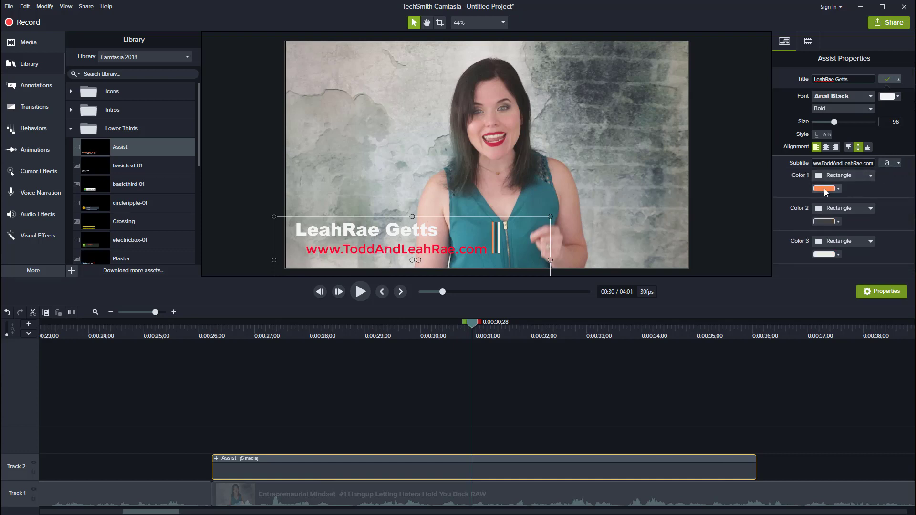
- Set Color 1 (the rectangle bar) to bright red #FD0220
{"action": "left_click", "coordinate": [838, 189]}
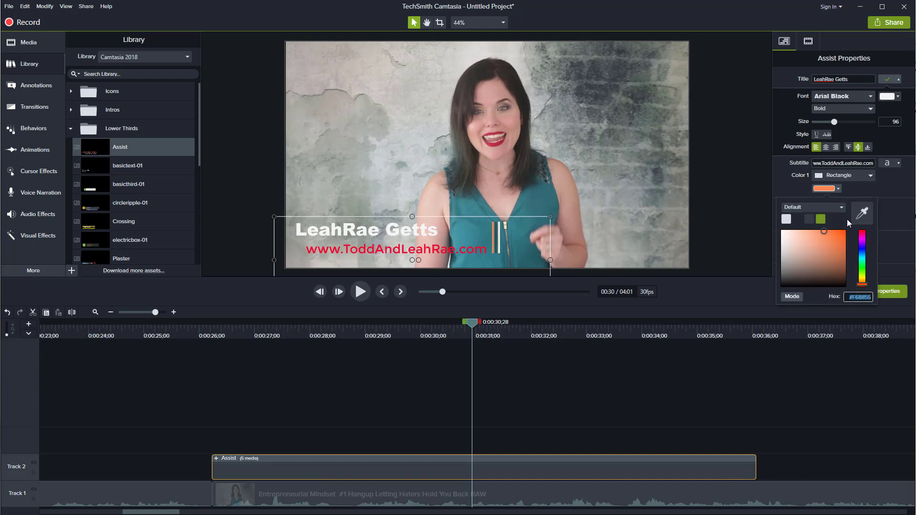
{"action": "left_click", "coordinate": [861, 232]}
{"action": "left_click", "coordinate": [845, 232]}
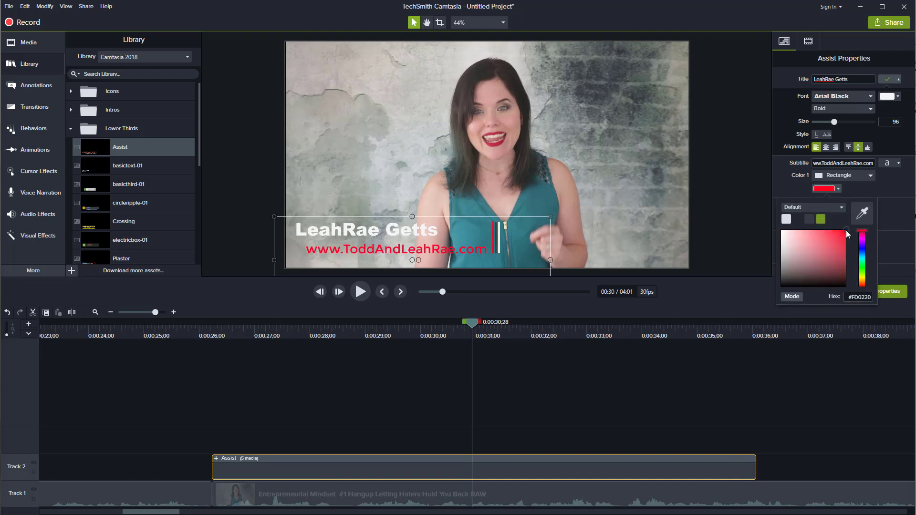
{"action": "left_click", "coordinate": [775, 178]}
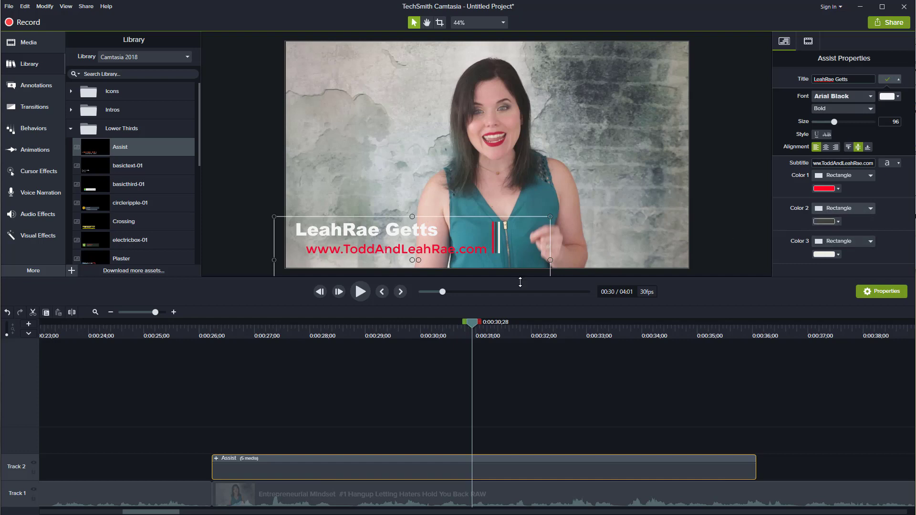
{"action": "left_click_drag", "start_coordinate": [475, 327], "coordinate": [209, 365]}
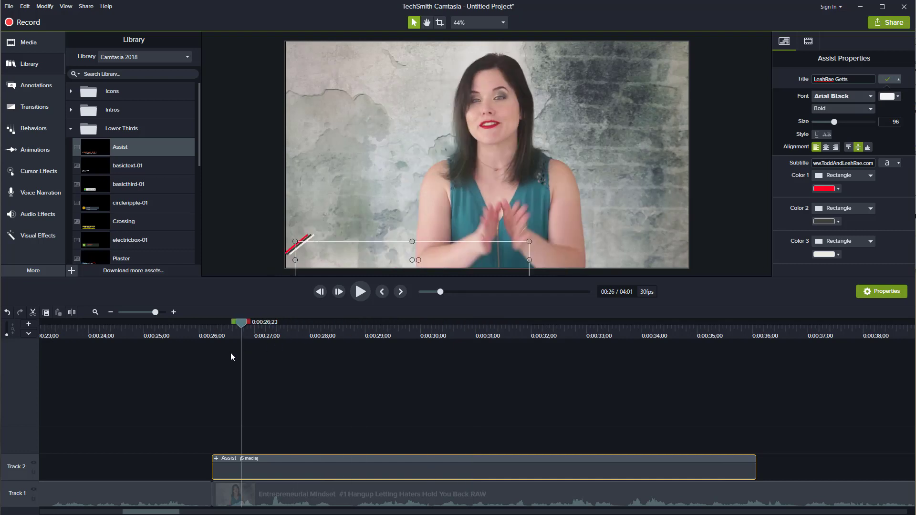
{"action": "left_click", "coordinate": [360, 292]}
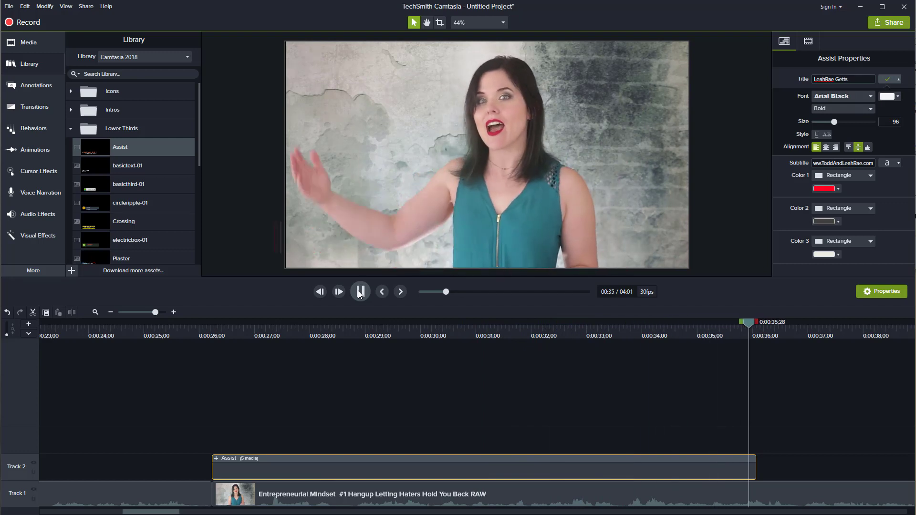
{"action": "left_click", "coordinate": [360, 292]}
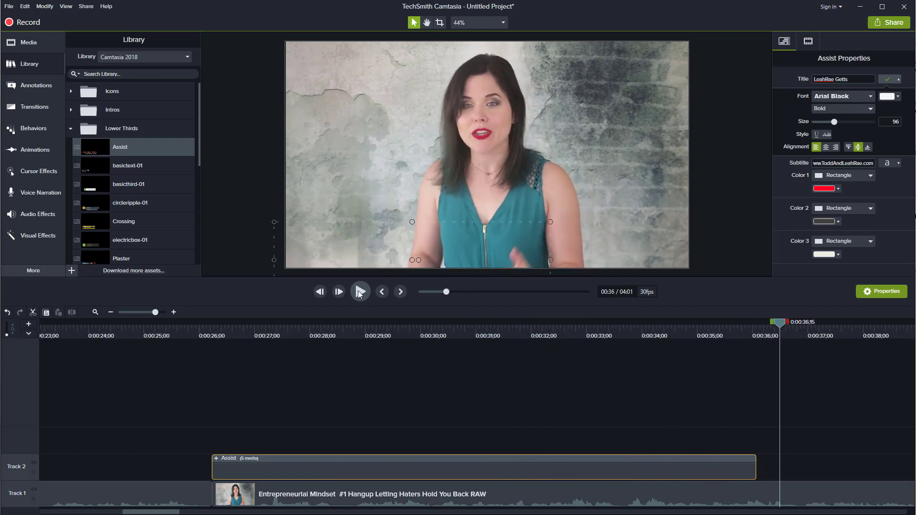